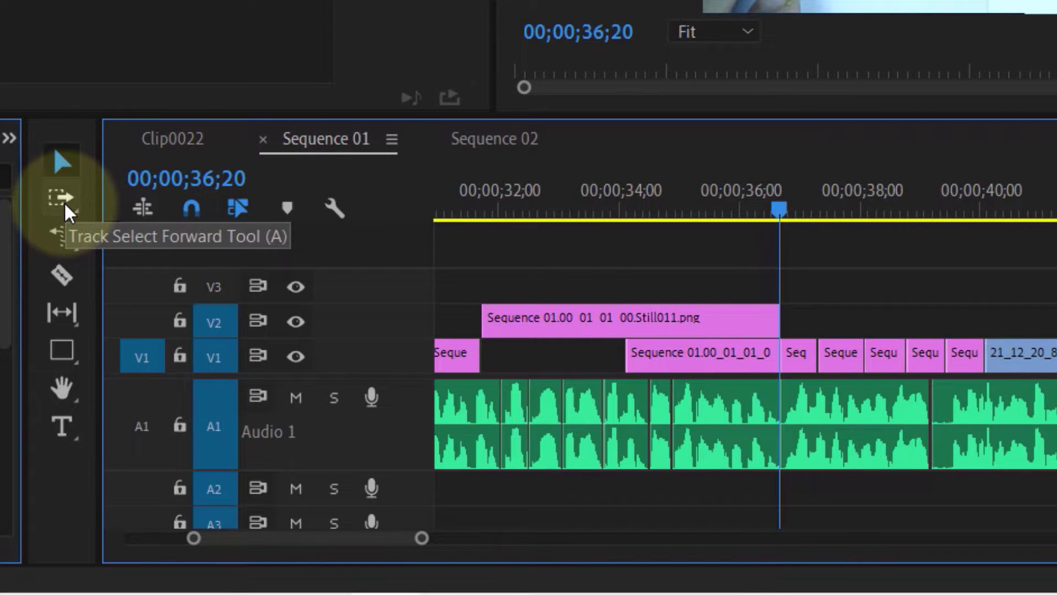
# Activate the Track Select Forward Tool and click just after the 36-second cut
pyautogui.click(65, 204)
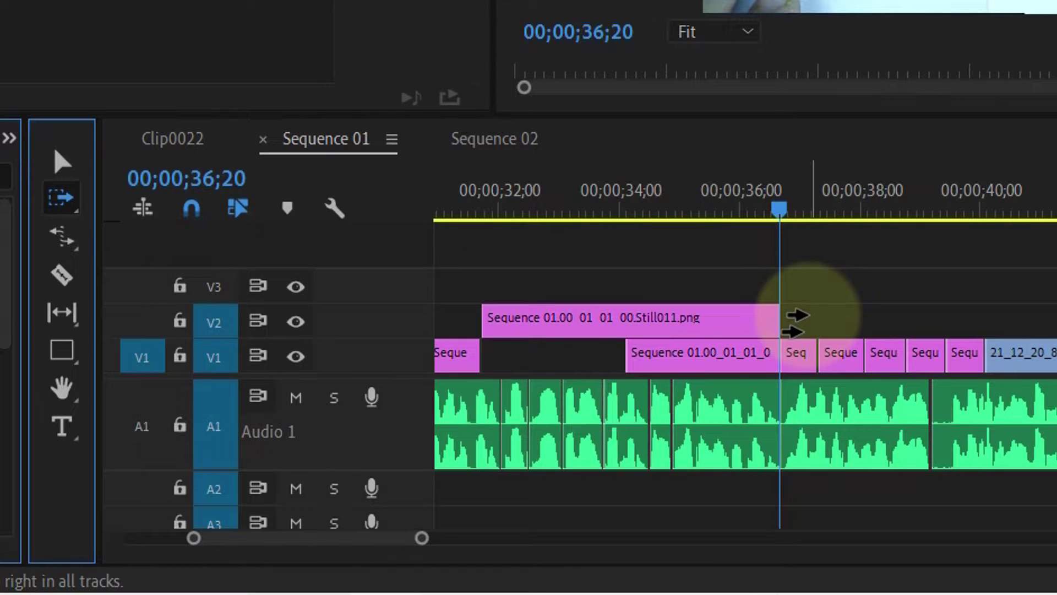
pyautogui.click(794, 323)
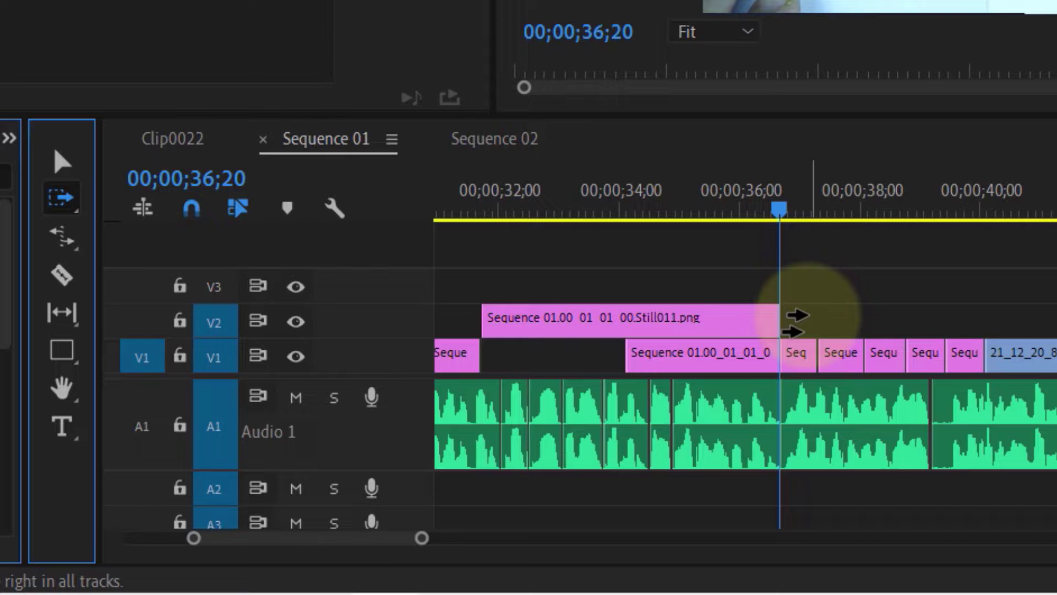
# Select every clip after the 36-second cut and drag them right
pyautogui.click(794, 322)
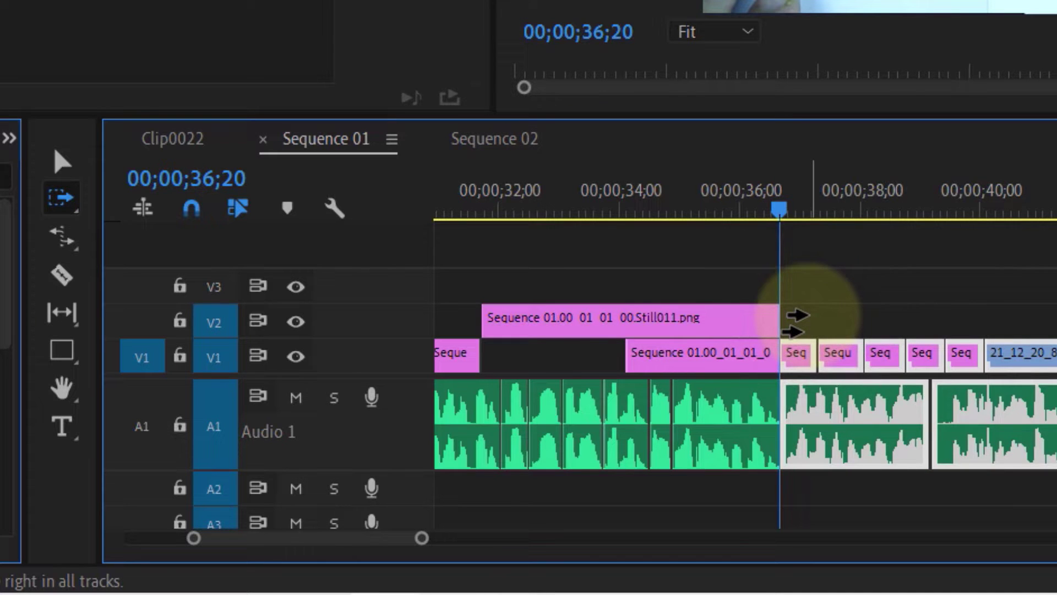
pyautogui.moveTo(795, 323); pyautogui.dragTo(607, 422)
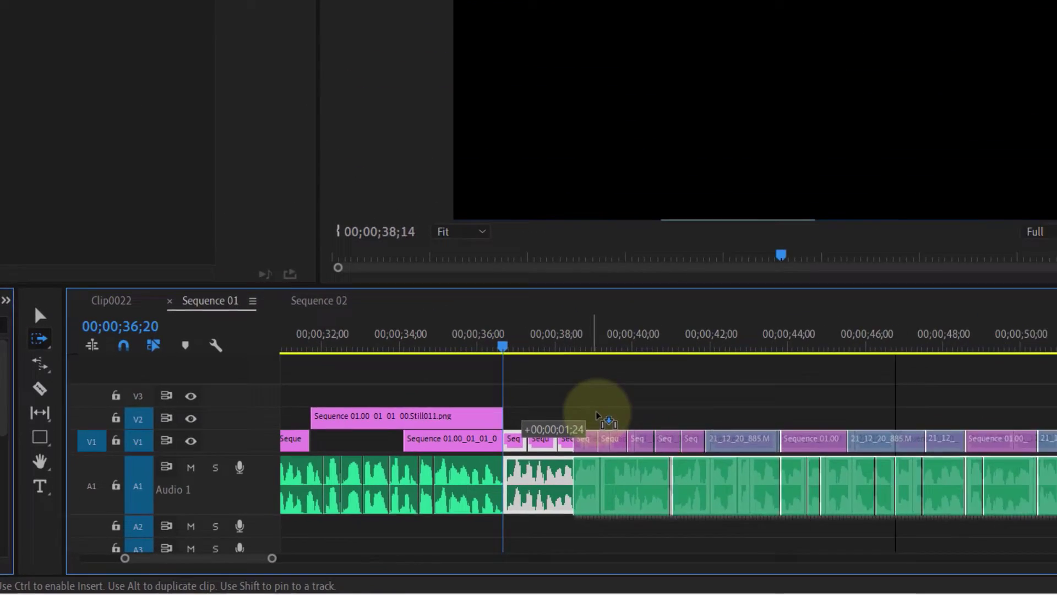
pyautogui.moveTo(607, 421); pyautogui.dragTo(802, 438)
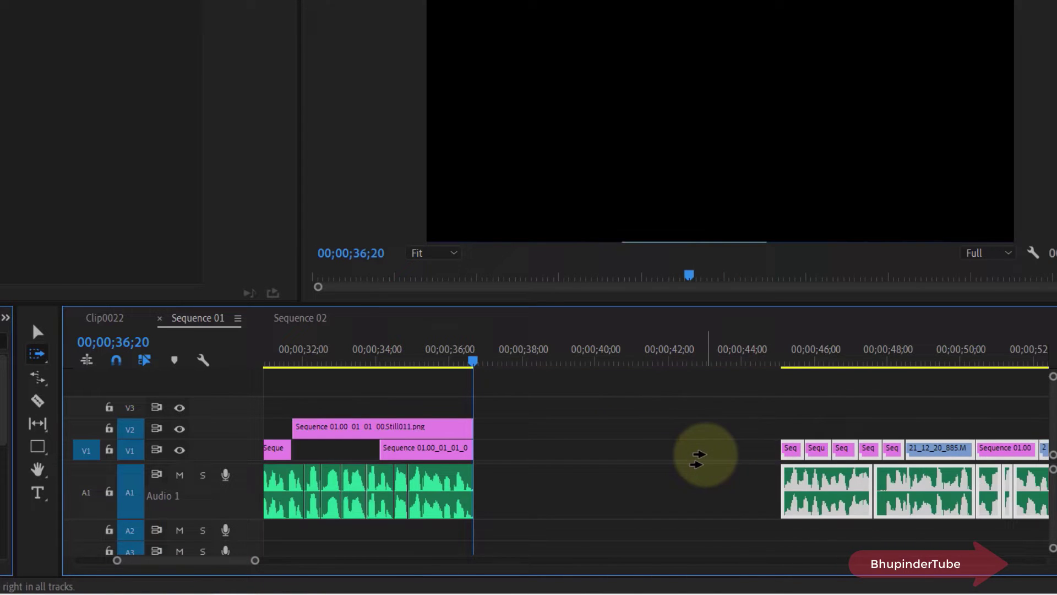
# Zoom out, reposition the later clips, undo, and pull them back to leave a short gap
pyautogui.press('-')
pyautogui.press('-')
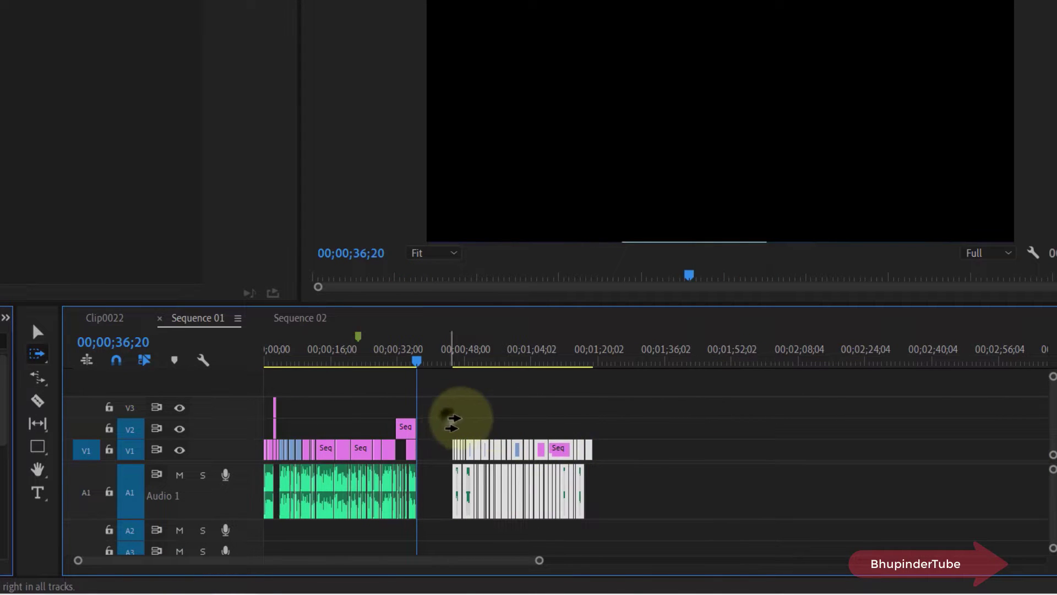
pyautogui.moveTo(453, 421)
pyautogui.mouseDown()
pyautogui.moveTo(723, 433)
pyautogui.moveTo(452, 436)
pyautogui.mouseUp()
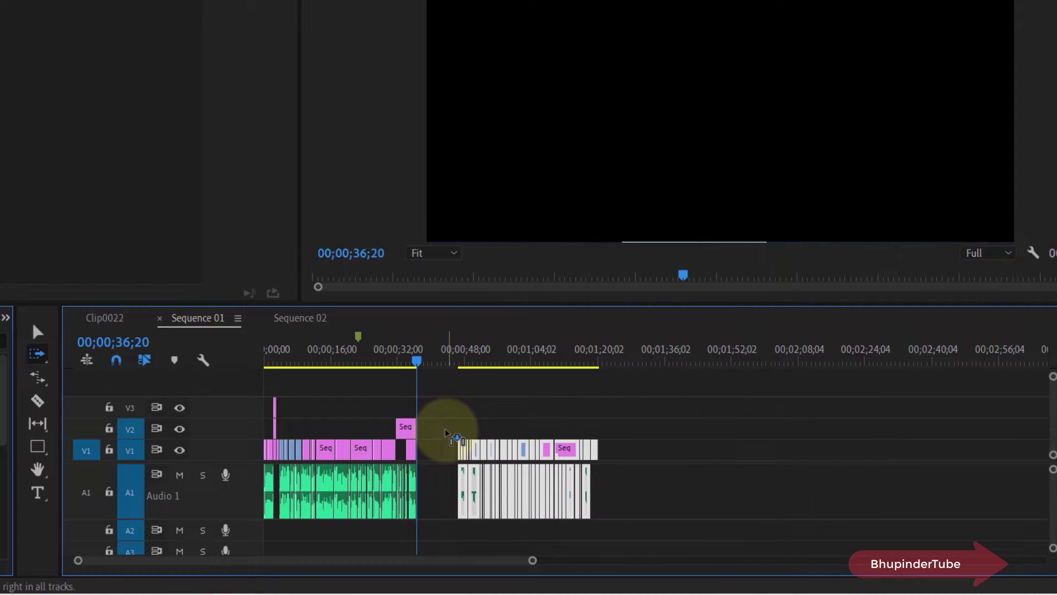
pyautogui.moveTo(453, 436)
pyautogui.mouseDown()
pyautogui.moveTo(560, 438)
pyautogui.moveTo(306, 424)
pyautogui.mouseUp()
pyautogui.keyDown('alt'); pyautogui.scroll(2, 491, 465); pyautogui.keyUp('alt')
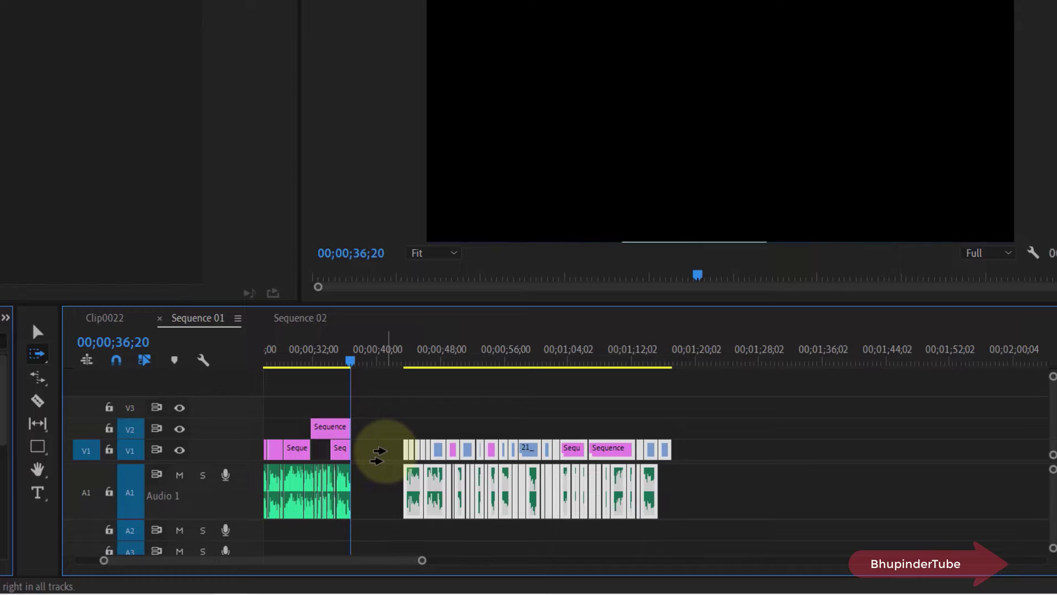
pyautogui.hotkey('ctrl', 'z')
pyautogui.moveTo(528, 420); pyautogui.dragTo(304, 424)
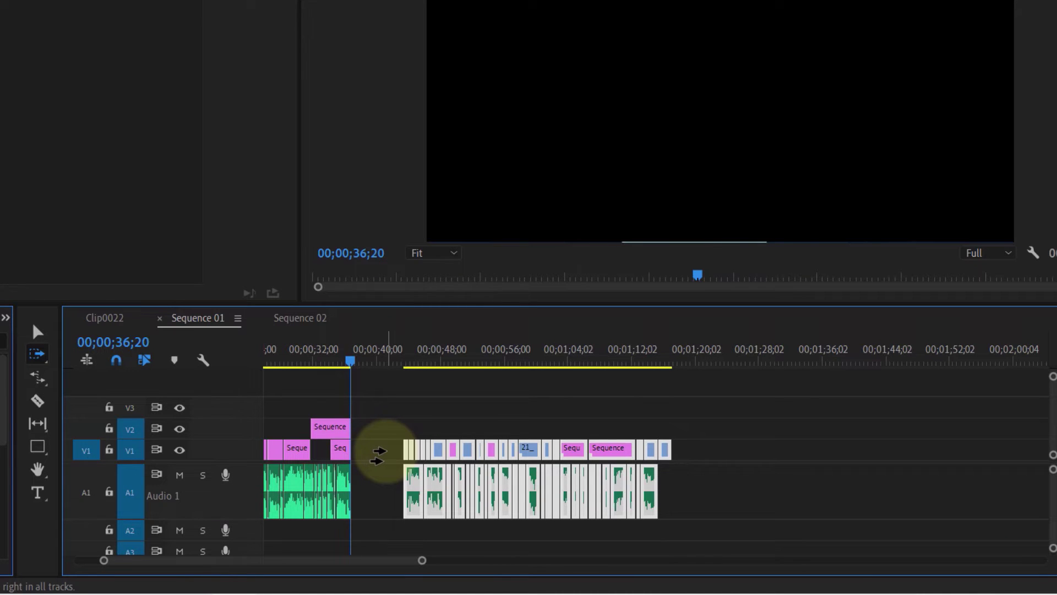
# Nudge the later clips four frames right with Alt+Right, zooming in around the playhead
pyautogui.hotkey('alt', 'Right')
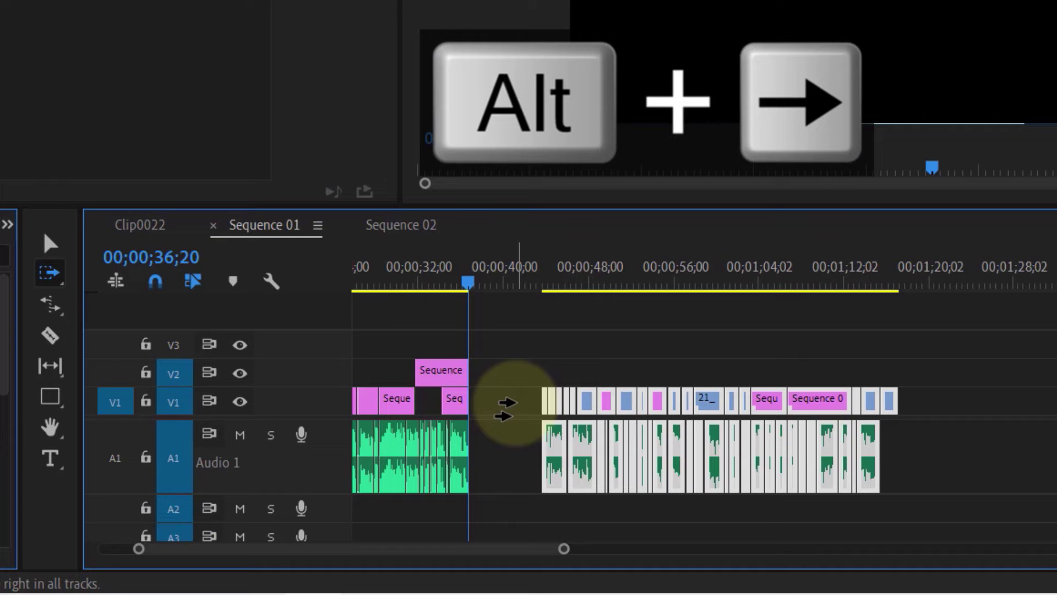
pyautogui.hotkey('alt', 'Right')
pyautogui.hotkey('alt', 'Right')
pyautogui.hotkey('alt', 'Right')
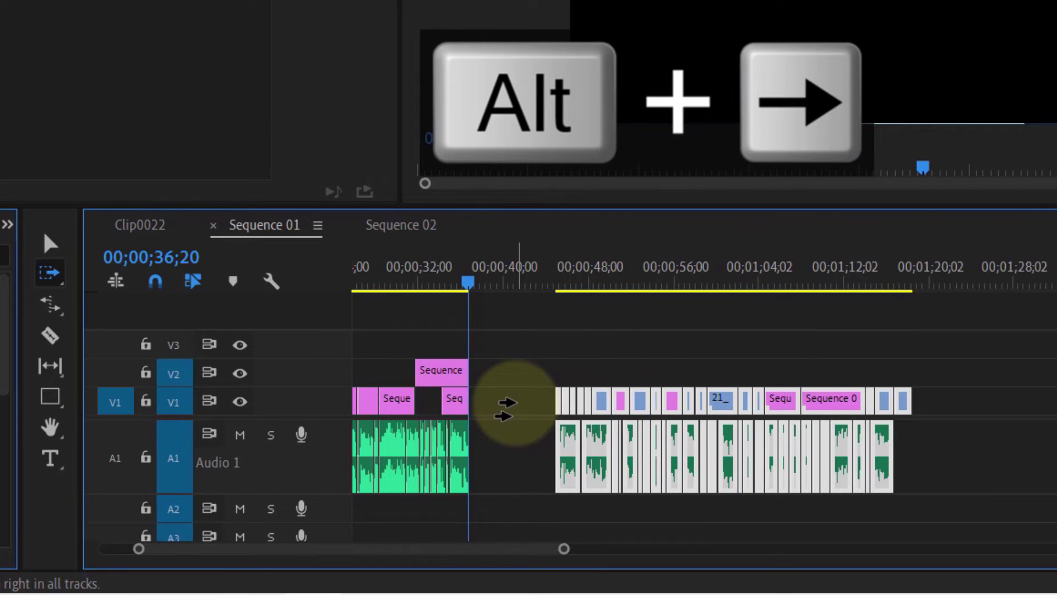
pyautogui.press('=')
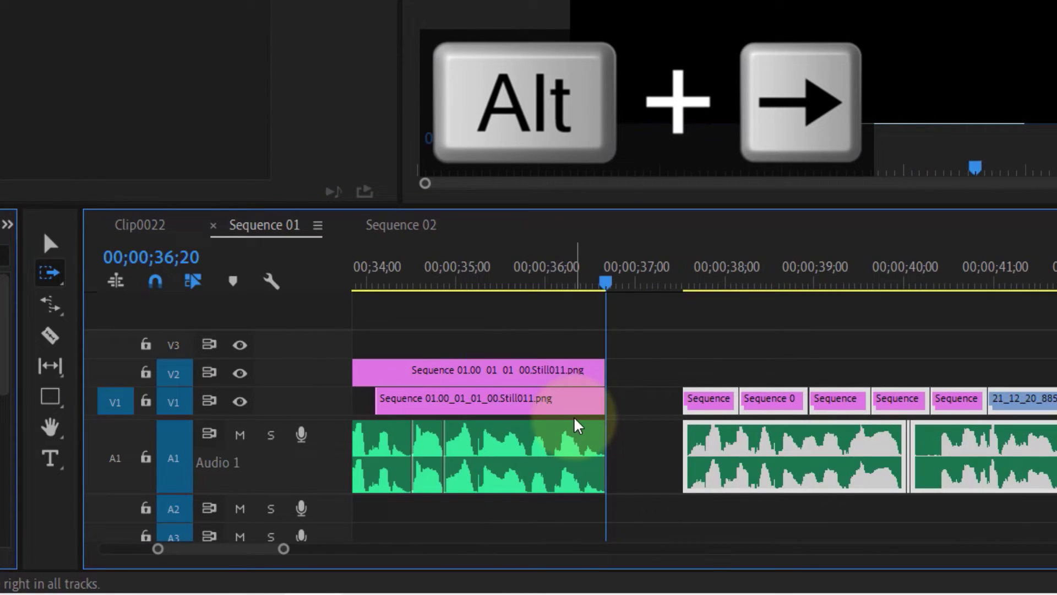
pyautogui.hotkey('alt', 'Right')
pyautogui.hotkey('alt', 'Right')
pyautogui.hotkey('alt', 'Right')
pyautogui.hotkey('alt', 'Right')
pyautogui.hotkey('alt', 'Right')
pyautogui.hotkey('alt', 'Right')
pyautogui.hotkey('alt', 'Right')
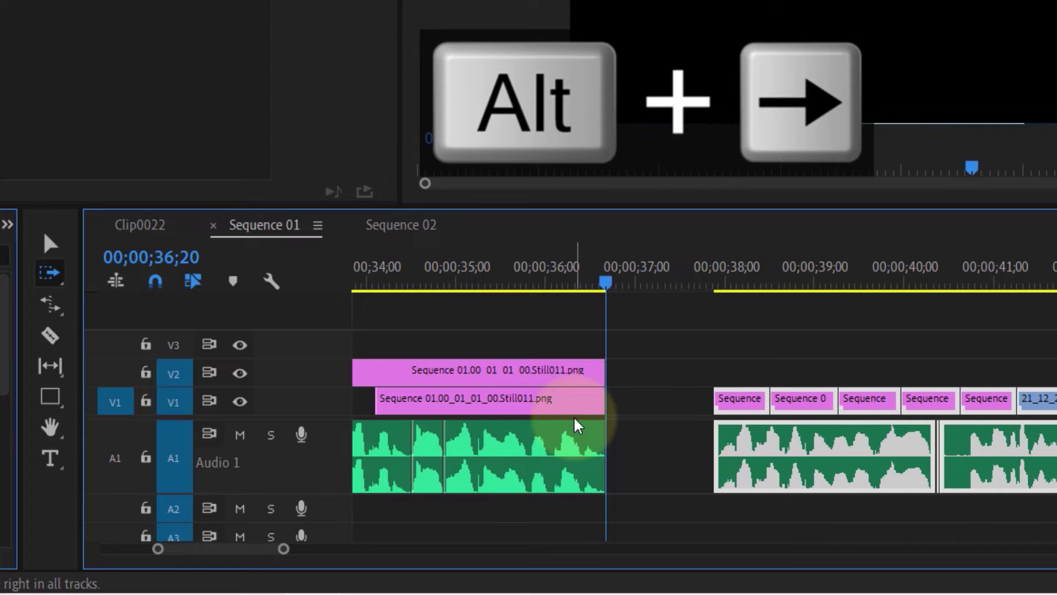
pyautogui.hotkey('alt', 'Right')
# Push the later clips right seven five-frame nudges, then nudge back to start near 42;20
pyautogui.hotkey('alt', 'shift', 'Right')
pyautogui.hotkey('alt', 'shift', 'Right')
pyautogui.hotkey('alt', 'shift', 'Right')
pyautogui.hotkey('alt', 'shift', 'Right')
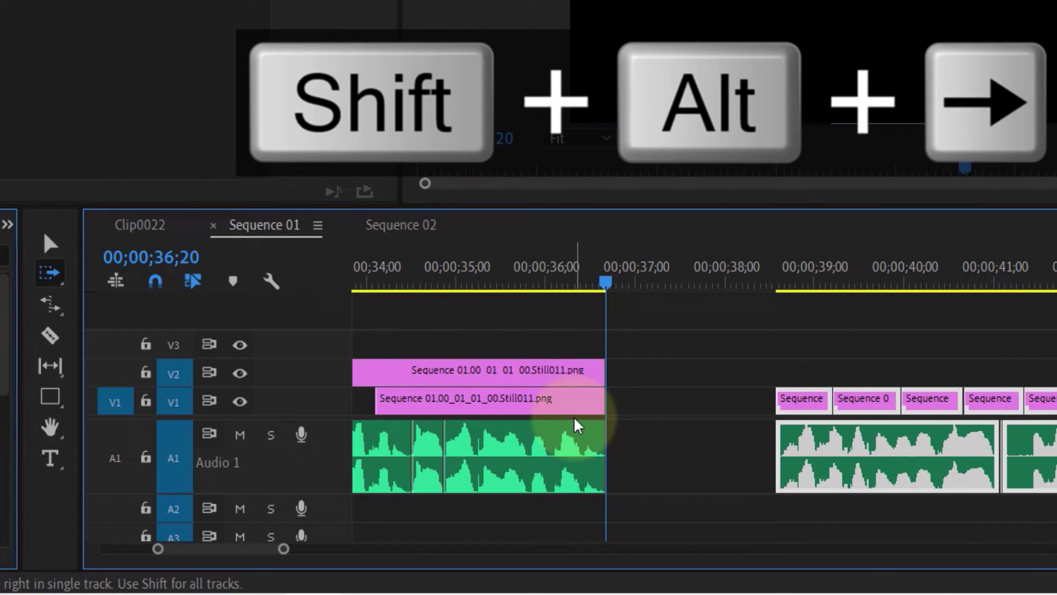
pyautogui.hotkey('alt', 'shift', 'Right')
pyautogui.hotkey('alt', 'shift', 'Right')
pyautogui.hotkey('alt', 'shift', 'Right')
pyautogui.hotkey('alt', 'shift', 'Right')
pyautogui.hotkey('alt', 'shift', 'Right')
pyautogui.hotkey('alt', 'shift', 'Right')
pyautogui.hotkey('alt', 'shift', 'Right')
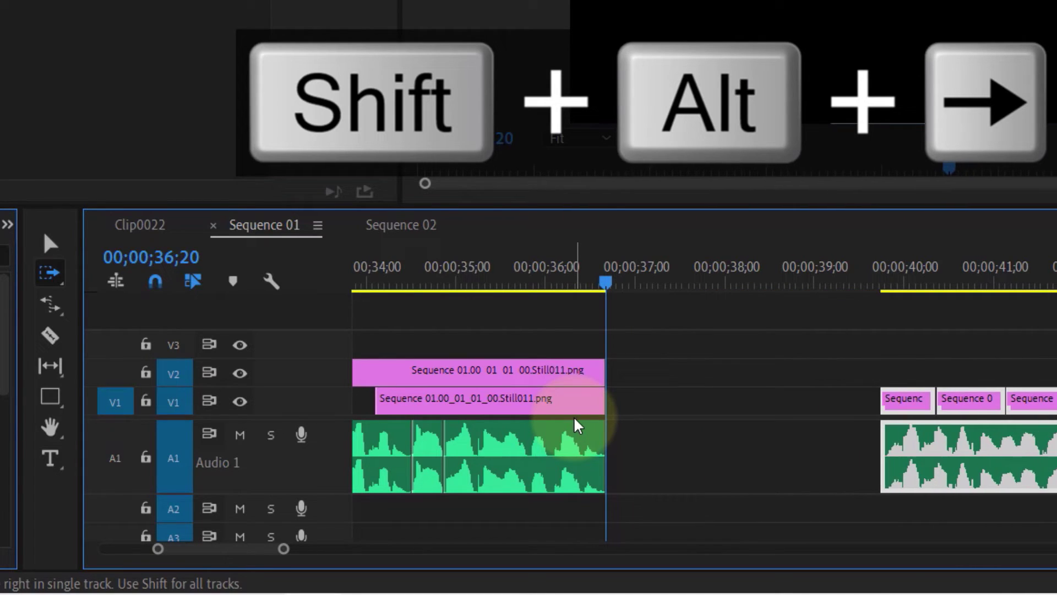
pyautogui.hotkey('alt', 'shift', 'Right')
pyautogui.hotkey('alt', 'shift', 'Right')
pyautogui.hotkey('alt', 'shift', 'Right')
pyautogui.hotkey('alt', 'shift', 'Right')
pyautogui.hotkey('alt', 'shift', 'Right')
pyautogui.hotkey('alt', 'shift', 'Right')
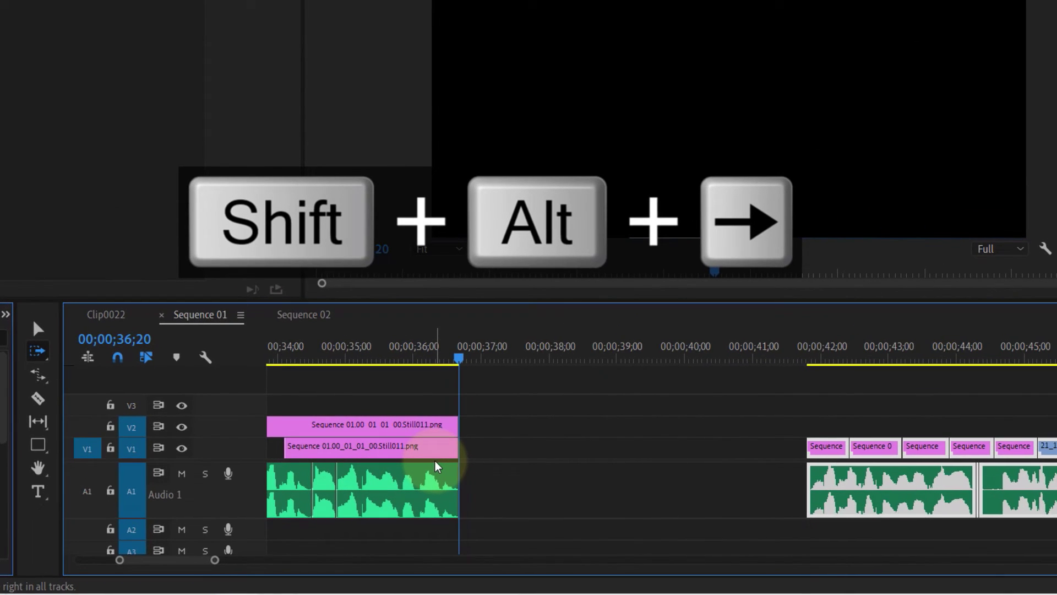
pyautogui.hotkey('alt', 'shift', 'Right')
pyautogui.hotkey('alt', 'shift', 'Right')
pyautogui.hotkey('alt', 'shift', 'Right')
pyautogui.hotkey('alt', 'shift', 'Right')
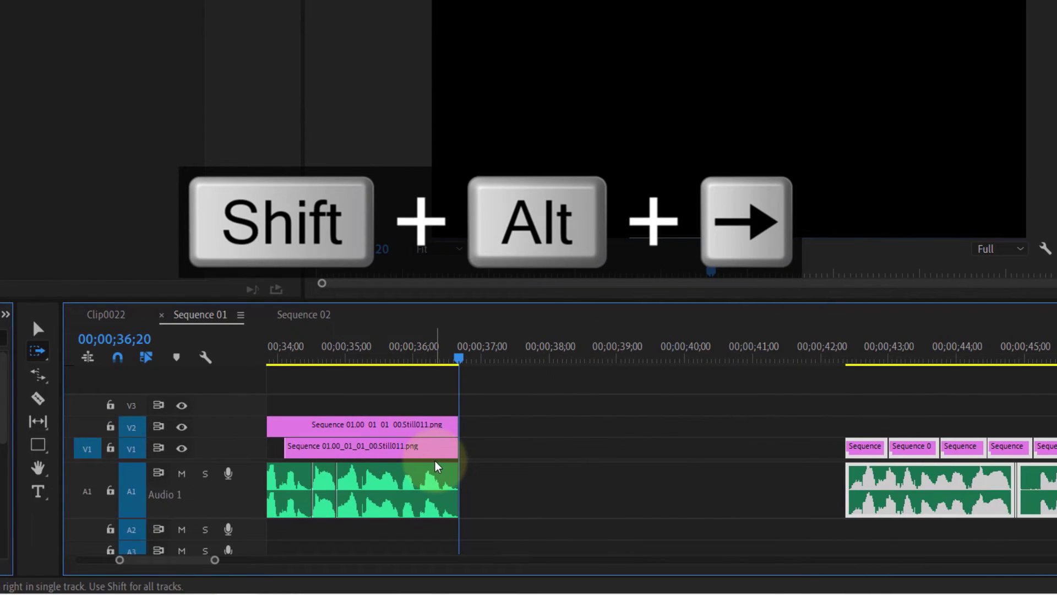
pyautogui.hotkey('alt', 'shift', 'Right')
pyautogui.hotkey('alt', 'shift', 'Right')
pyautogui.hotkey('alt', 'shift', 'Right')
pyautogui.hotkey('alt', 'shift', 'Right')
pyautogui.hotkey('alt', 'shift', 'Right')
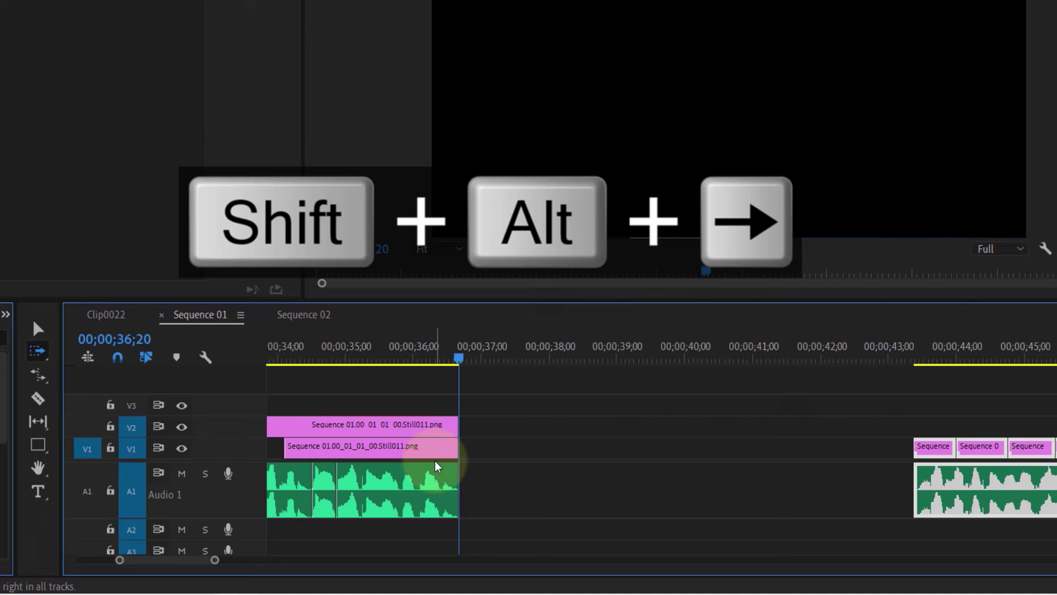
pyautogui.hotkey('alt', 'shift', 'Right')
pyautogui.hotkey('alt', 'shift', 'Right')
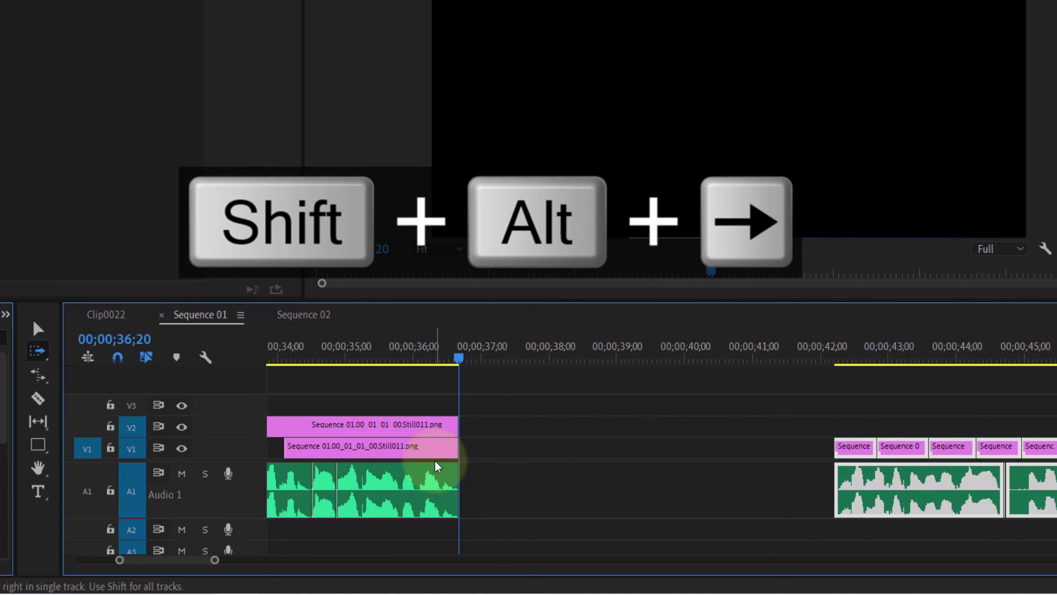
pyautogui.hotkey('alt', 'shift', 'Right')
pyautogui.hotkey('alt', 'shift', 'Right')
pyautogui.hotkey('alt', 'shift', 'Right')
pyautogui.hotkey('alt', 'shift', 'Right')
pyautogui.hotkey('alt', 'shift', 'Right')
pyautogui.hotkey('alt', 'shift', 'Right')
pyautogui.hotkey('alt', 'shift', 'Right')
pyautogui.hotkey('alt', 'shift', 'Right')
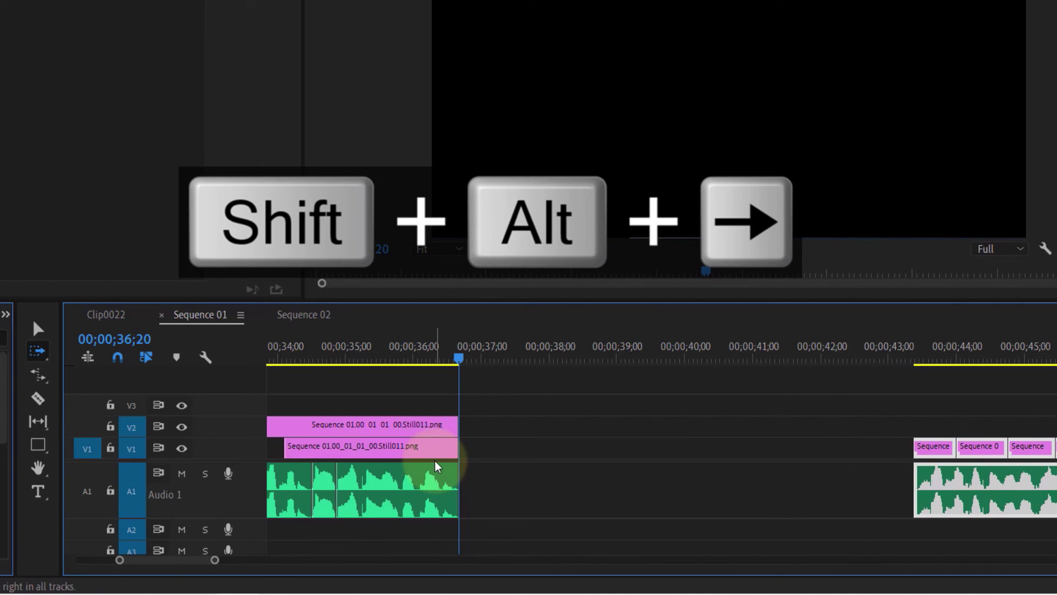
pyautogui.hotkey('alt', 'Left')
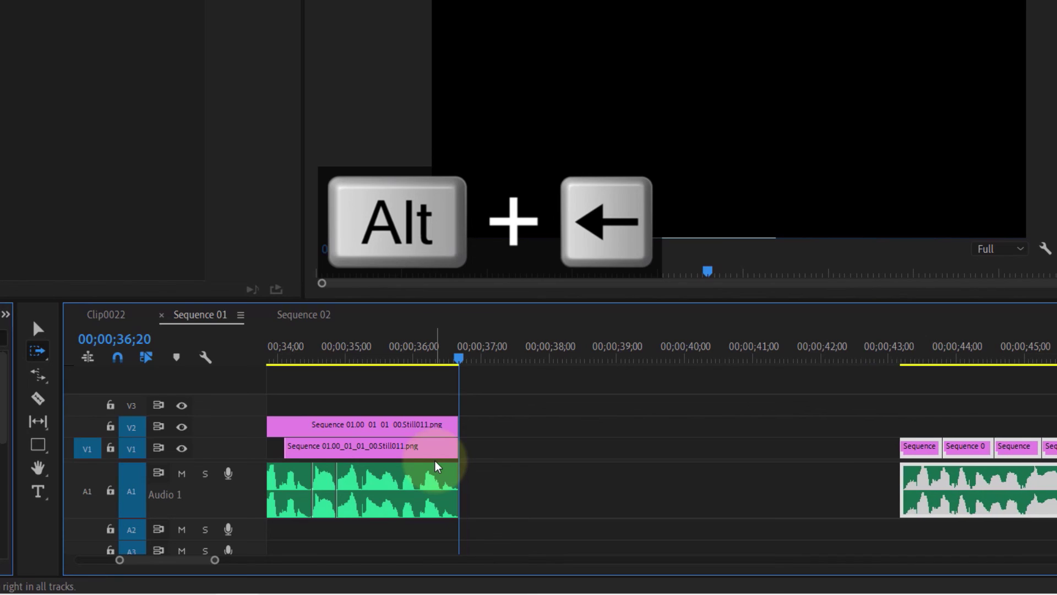
pyautogui.hotkey('alt', 'shift', 'Left')
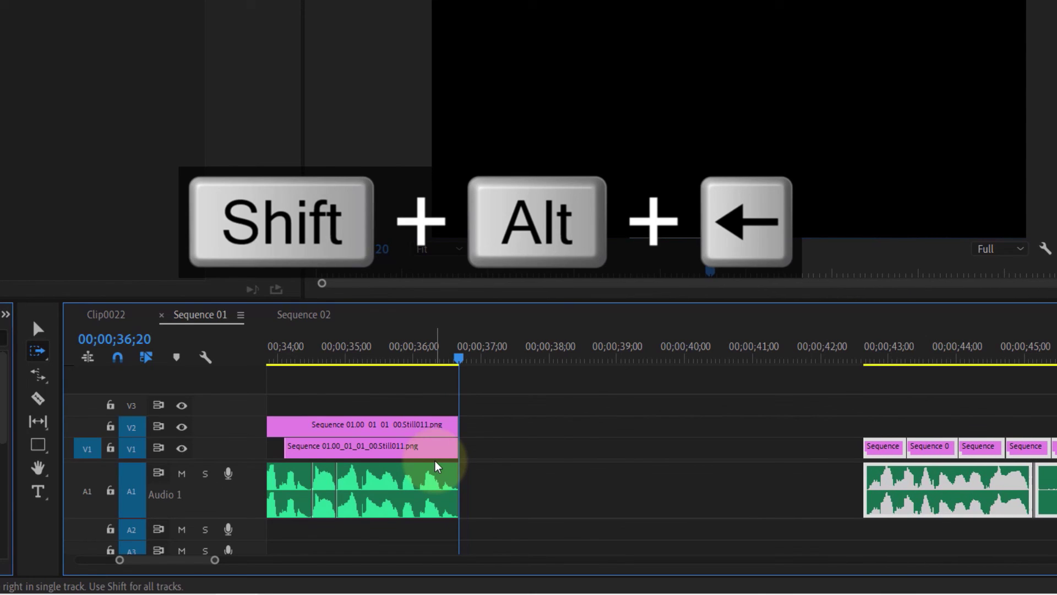